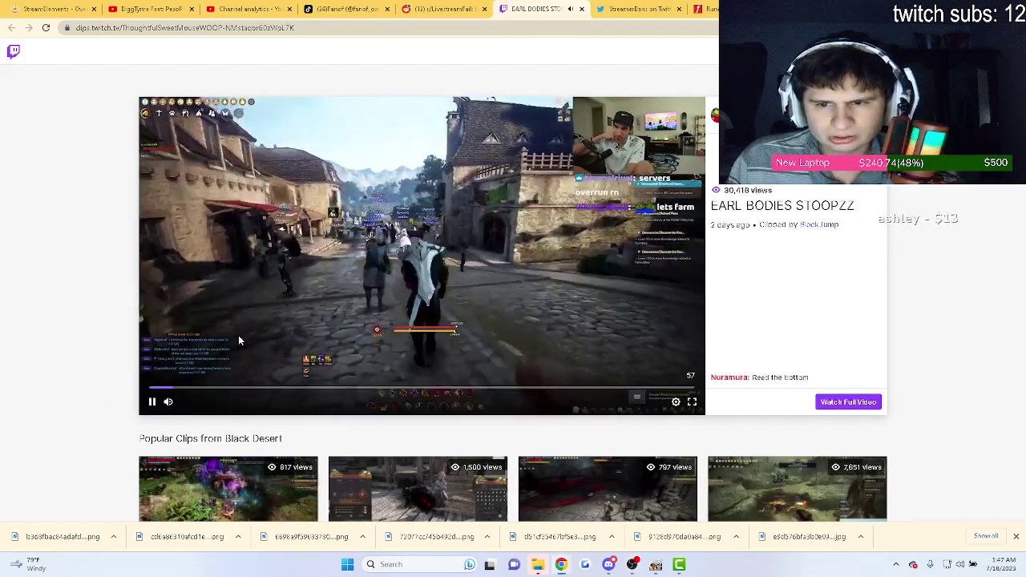
Pause the Black Desert clip for a moment, then resume playback.
left_click(152, 402)
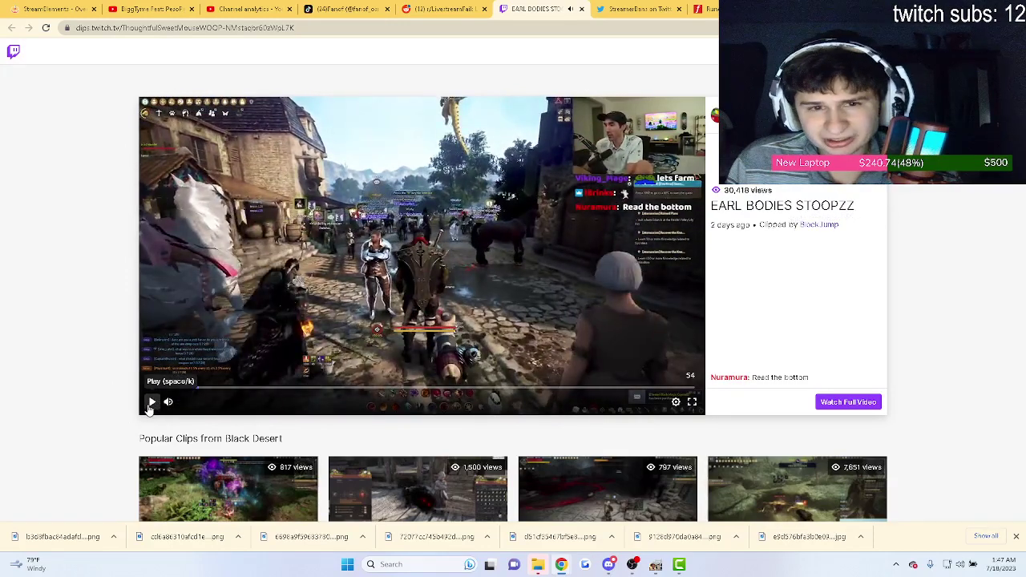
left_click(151, 402)
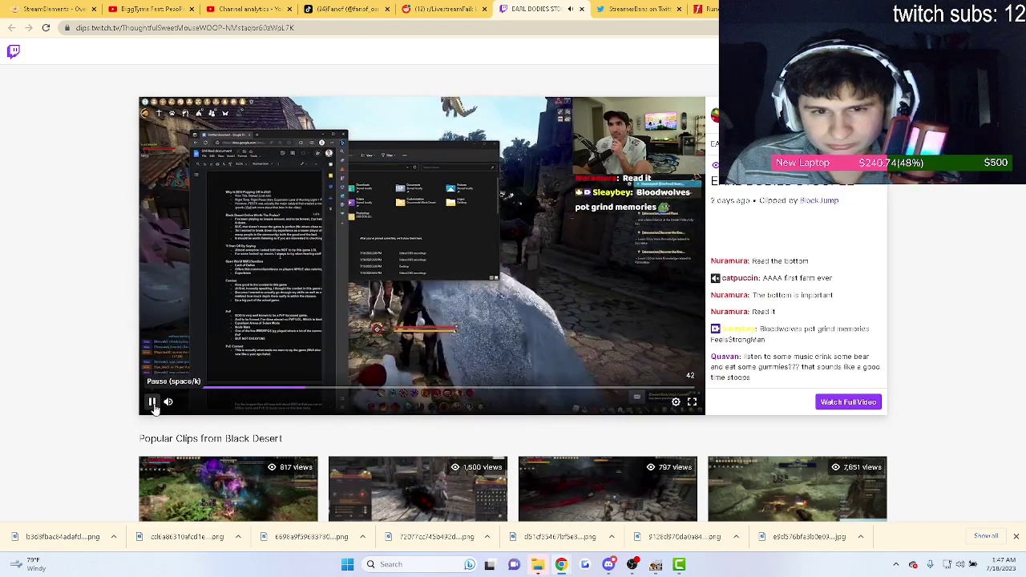
Pause the clip twice to comment and react, resuming playback after each stop.
left_click(155, 402)
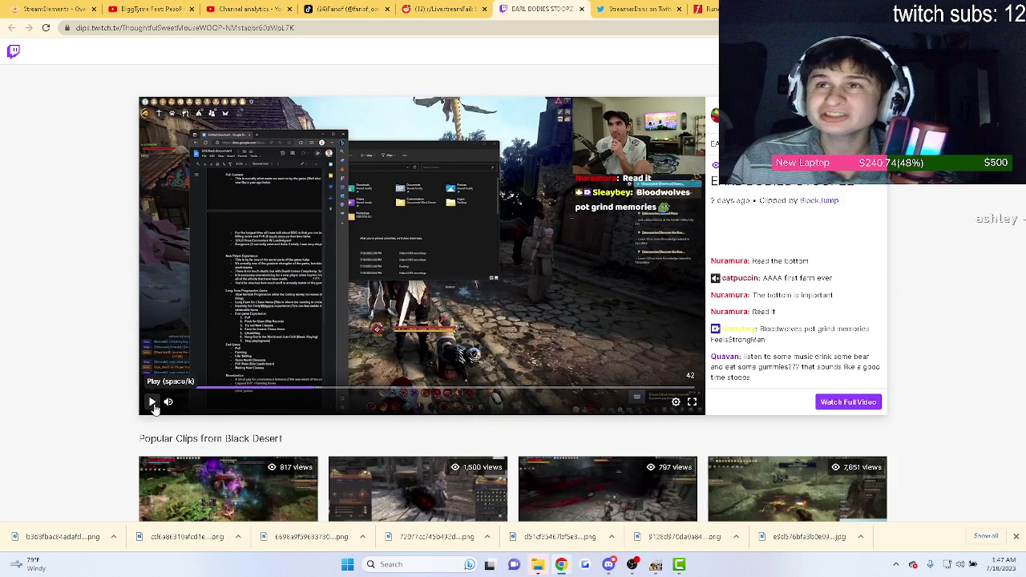
left_click(155, 403)
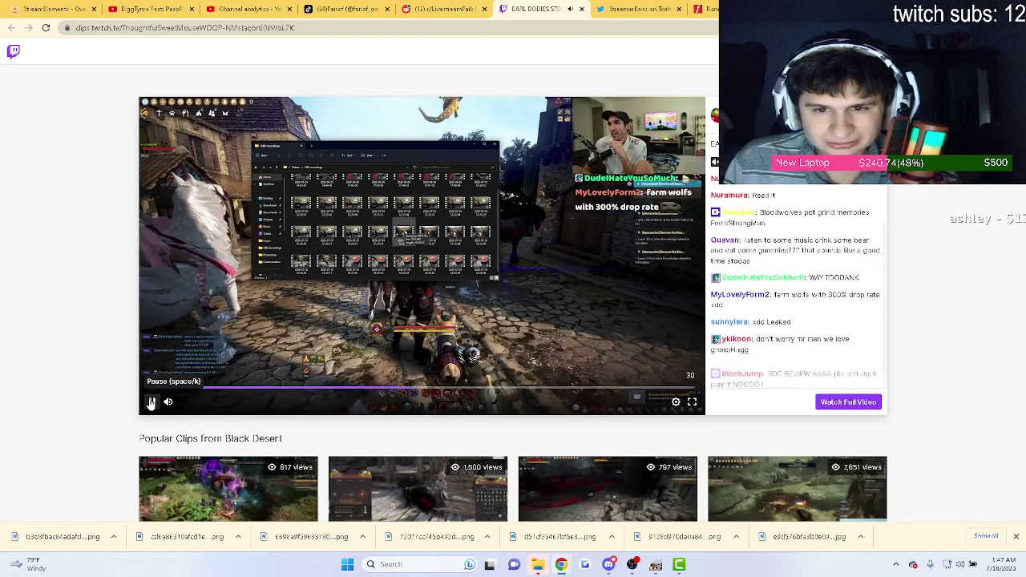
left_click(152, 403)
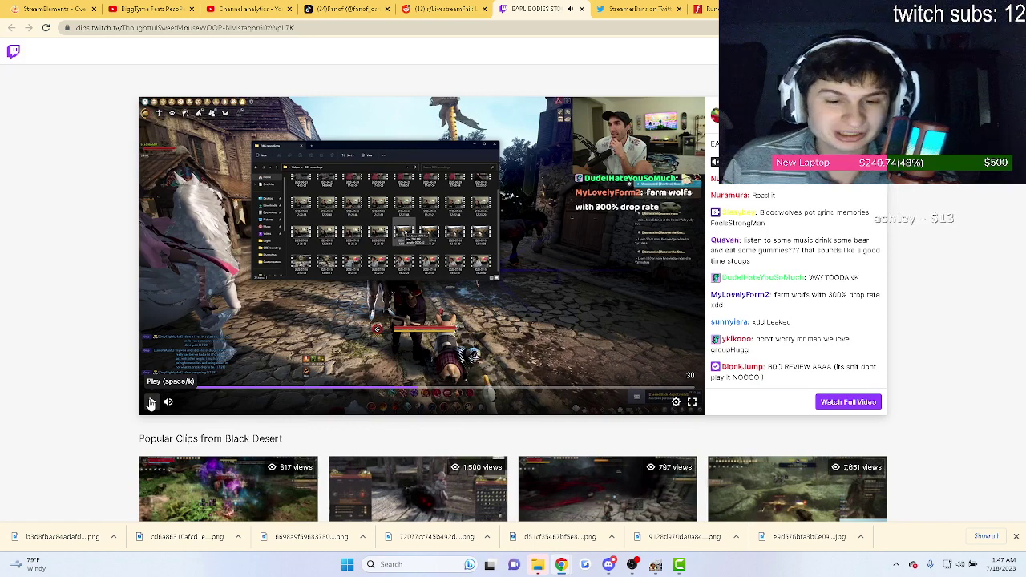
left_click(152, 404)
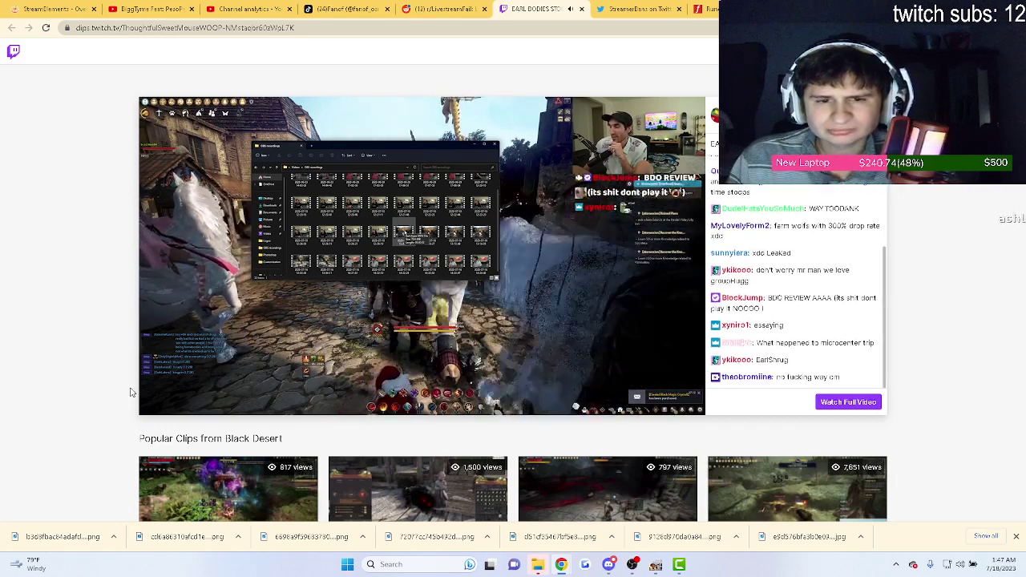
Pause and resume the clip twice more as it nears its end and loops back.
left_click(154, 402)
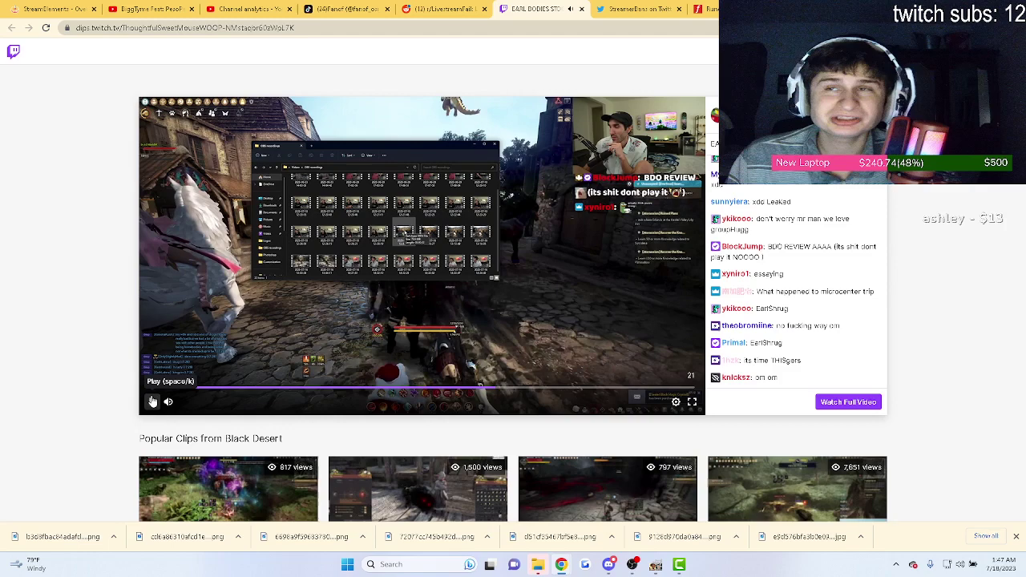
left_click(153, 402)
left_click(153, 402)
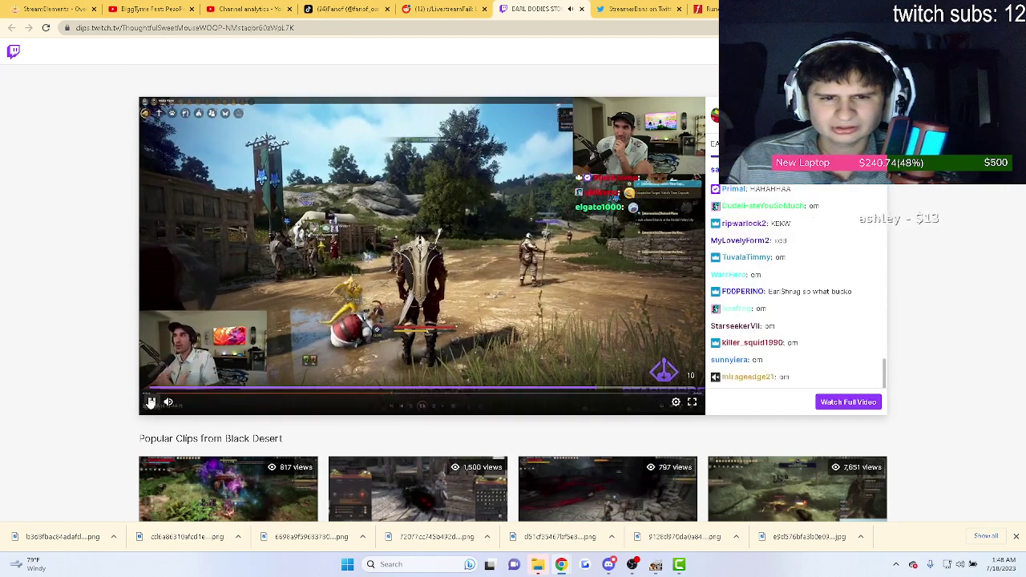
left_click(151, 403)
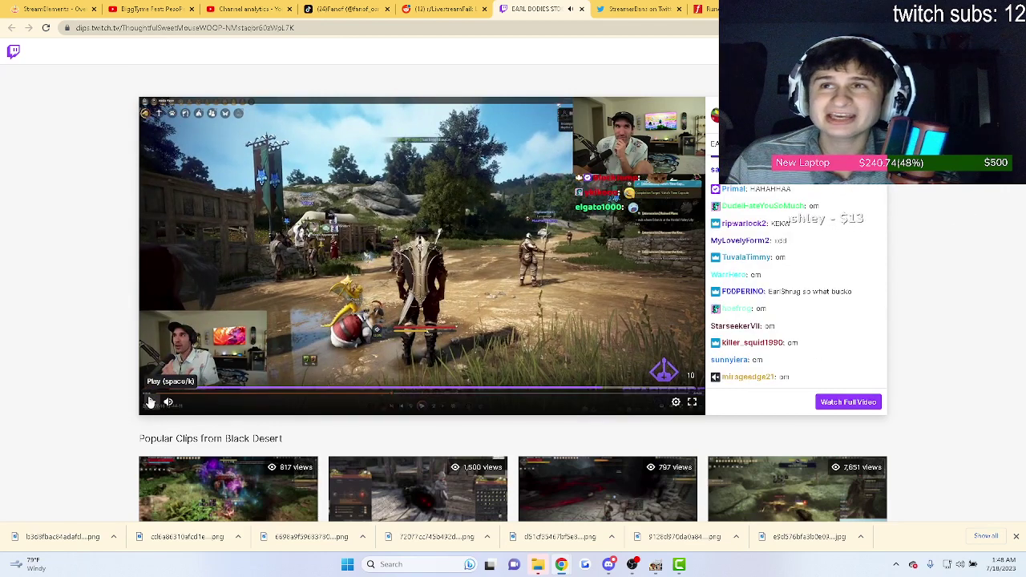
left_click(151, 402)
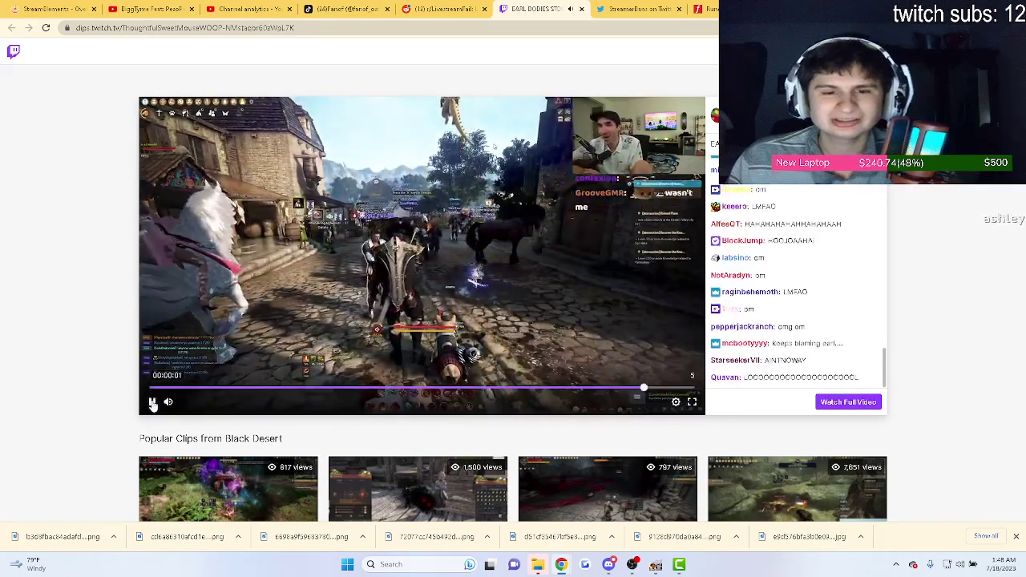
Pause the looped clip at its start, resume the final seconds, then stop it at the end.
left_click(151, 403)
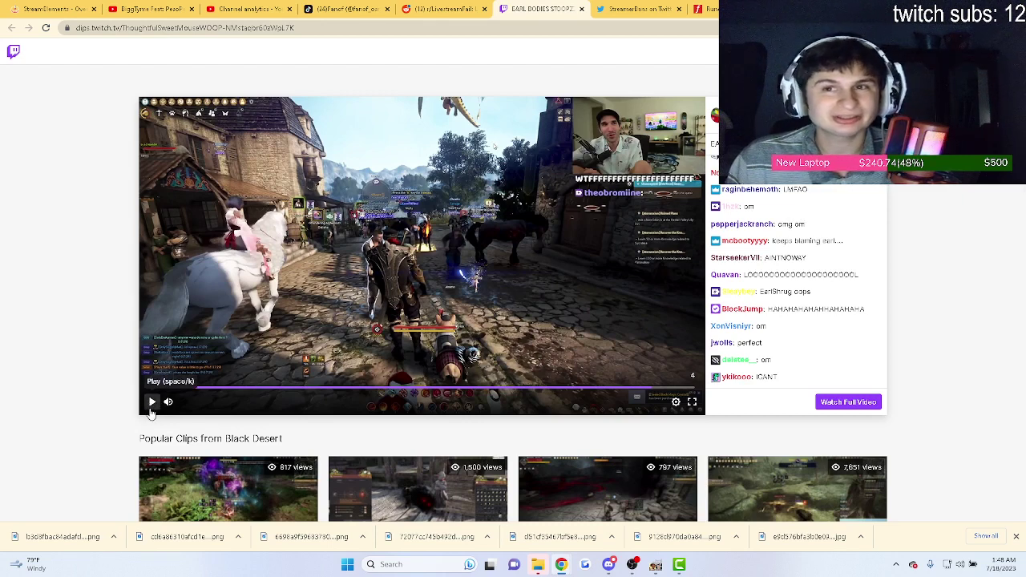
left_click(151, 403)
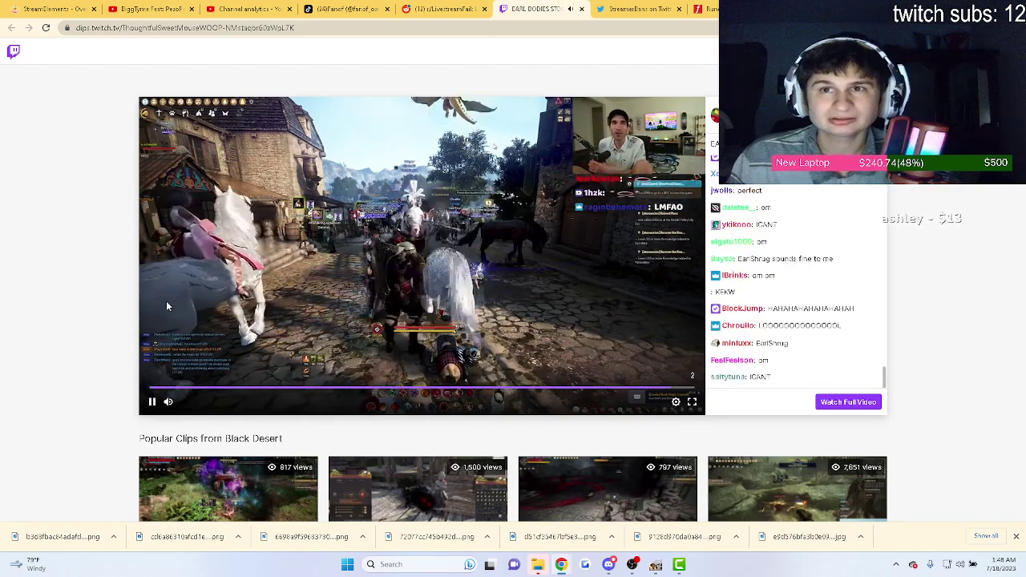
left_click(151, 403)
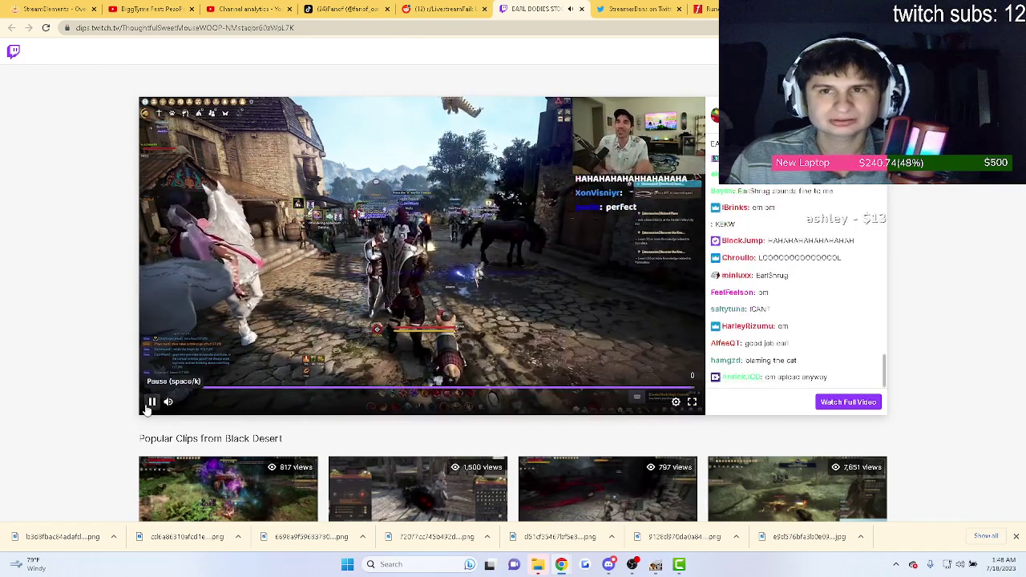